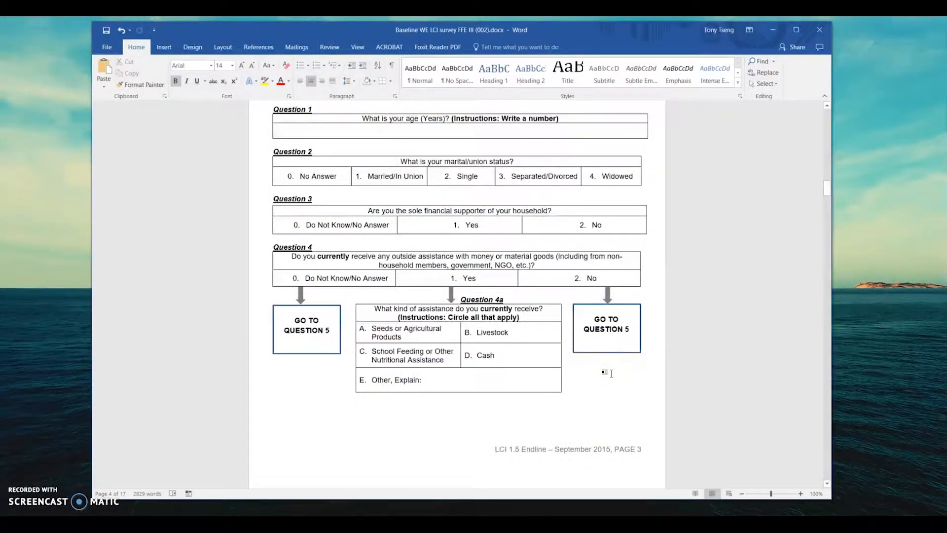
Examine Question 4, its skip arrows to Question 5 and the follow-up Question 4a in the survey document
click(545, 325)
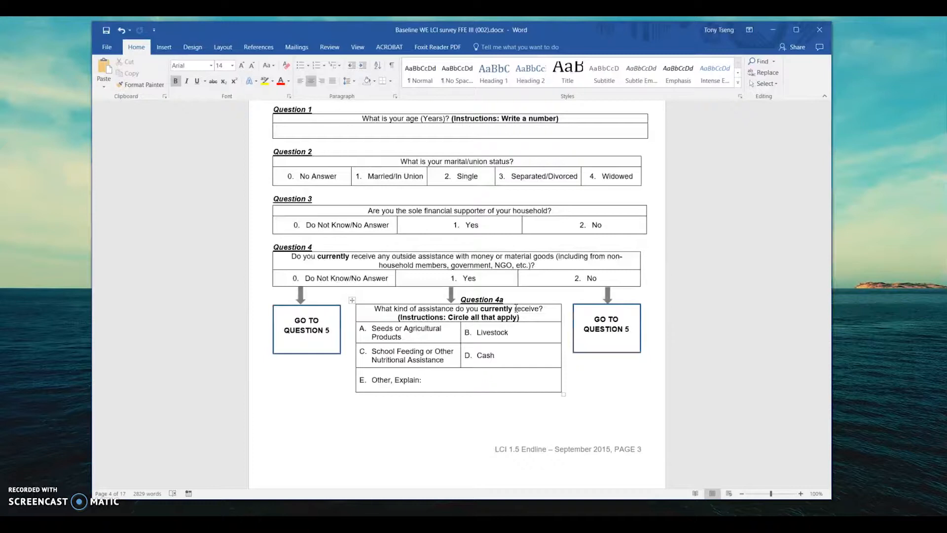
drag(275, 248, 308, 246)
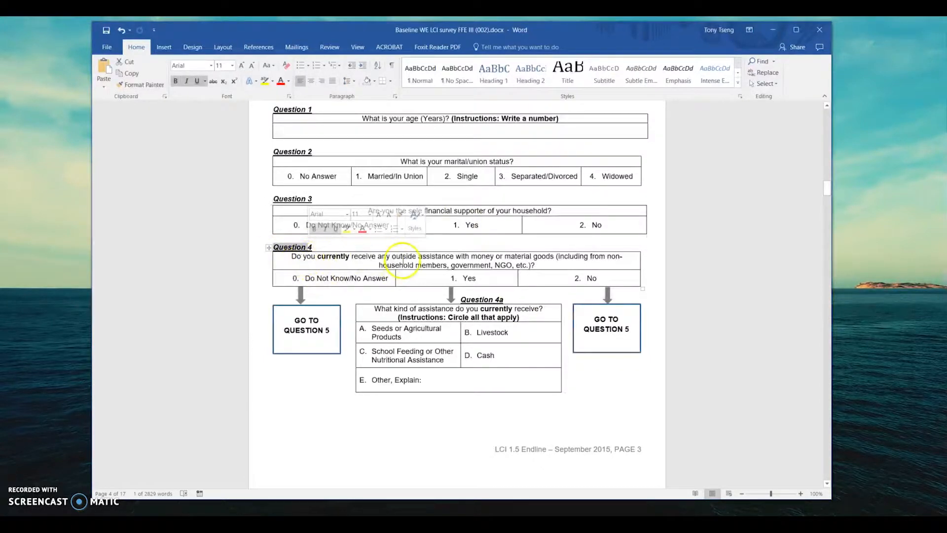
drag(452, 256, 542, 258)
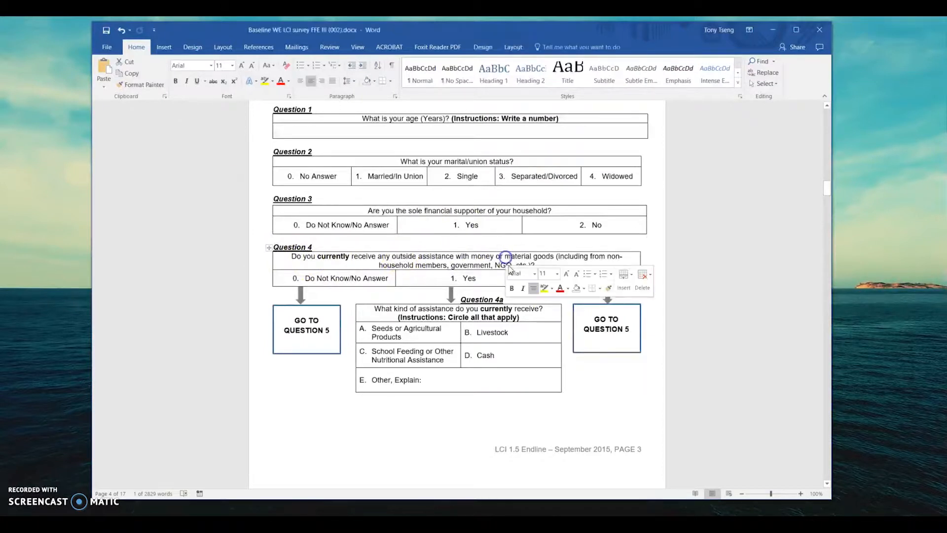
click(542, 258)
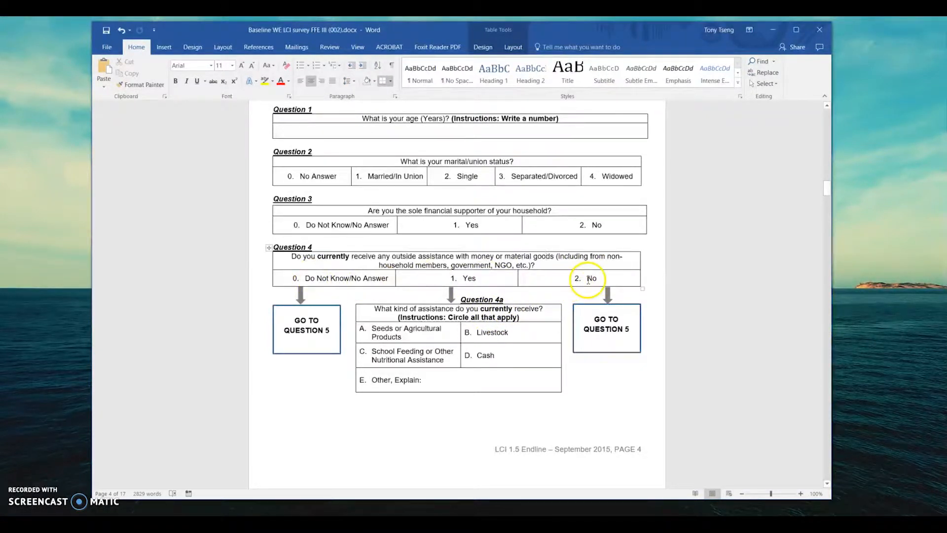
scroll(607, 345, down, 4)
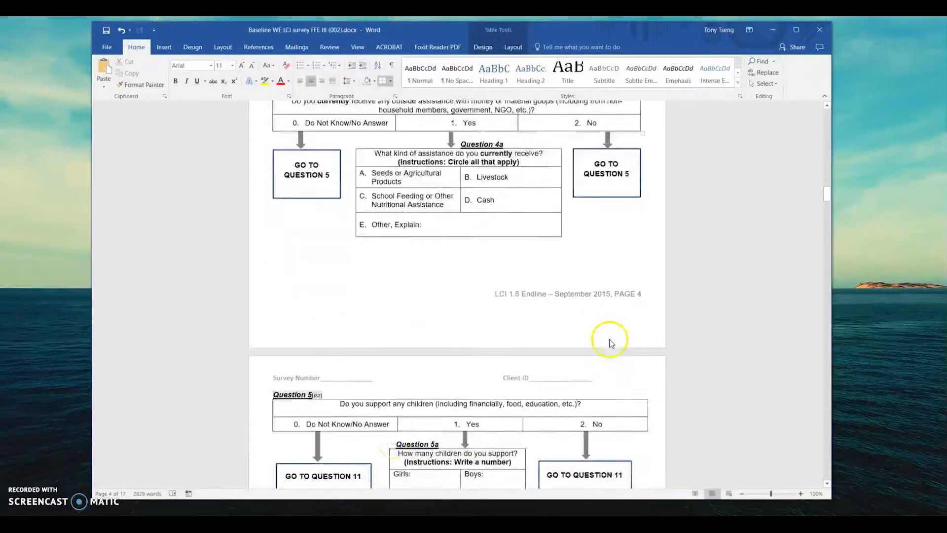
scroll(445, 406, up, 3)
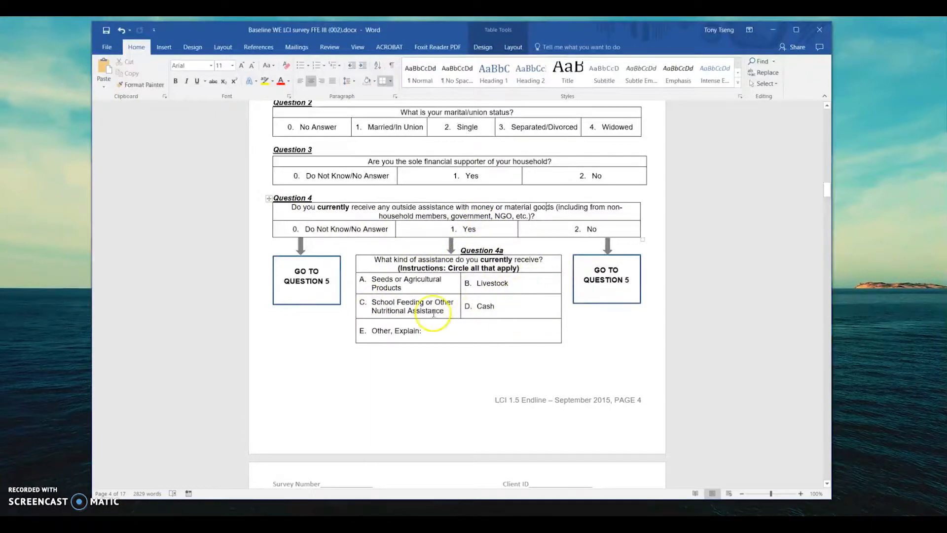
scroll(434, 313, down, 1)
scroll(469, 295, up, 1)
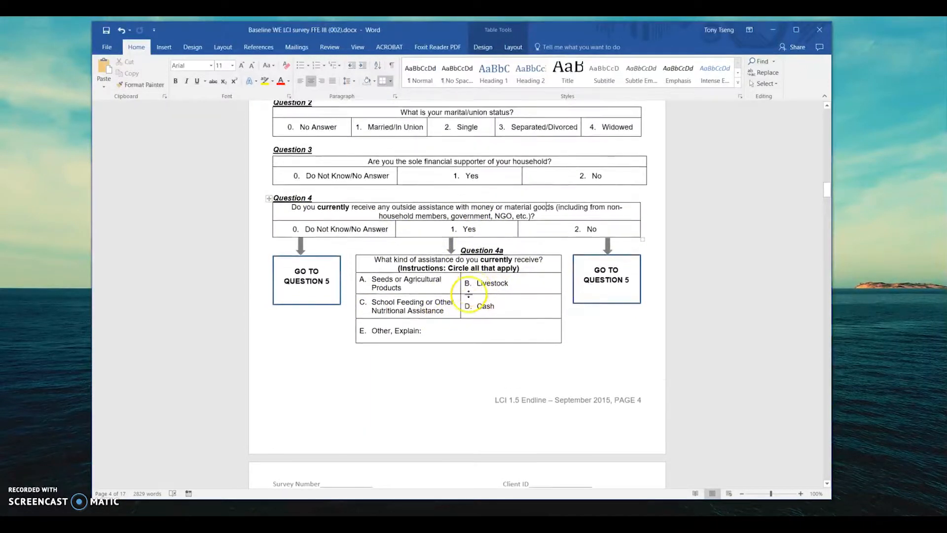
scroll(468, 294, down, 4)
scroll(467, 251, up, 3)
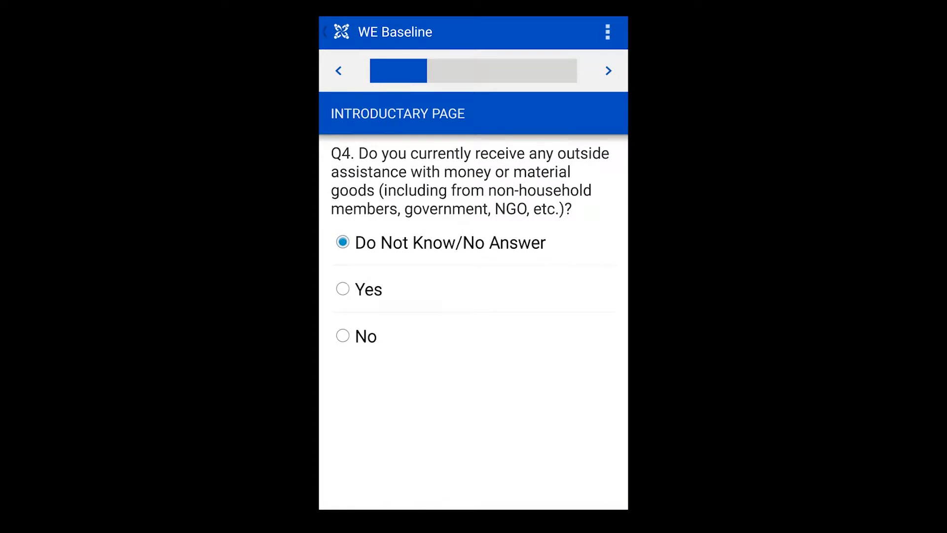
Switch to the WE Baseline mobile form and test Q4 with "Do Not Know/No Answer" and "No", advancing and returning each time
drag(521, 382, 376, 431)
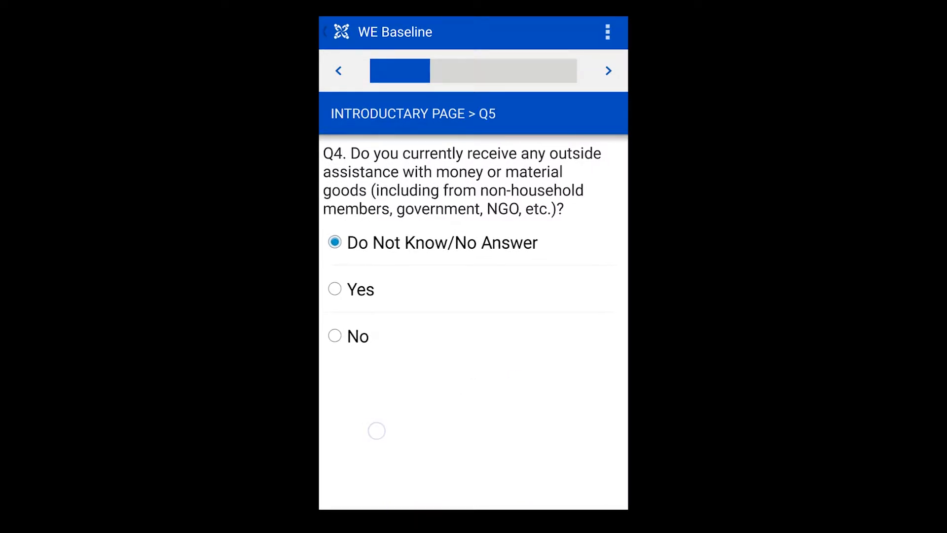
drag(419, 404, 523, 404)
click(343, 336)
drag(518, 454, 363, 457)
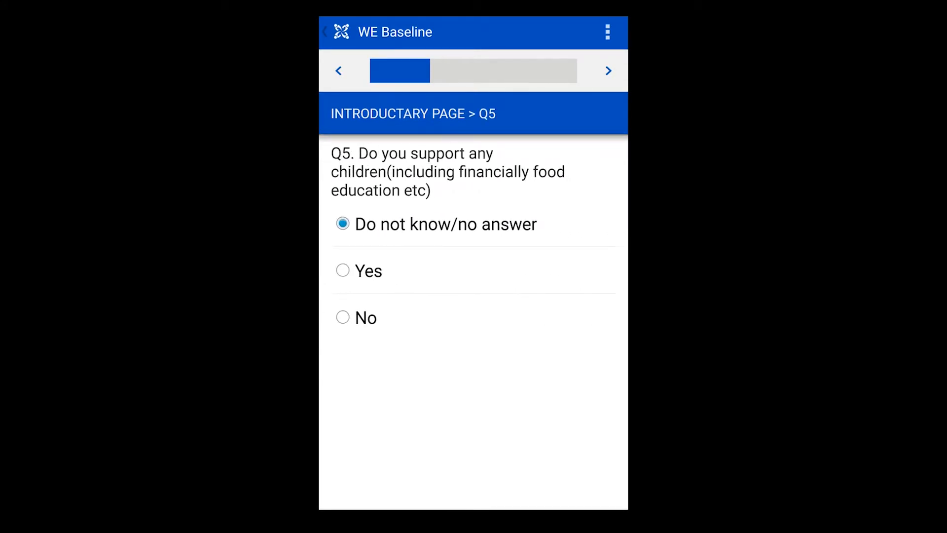
drag(432, 154, 538, 156)
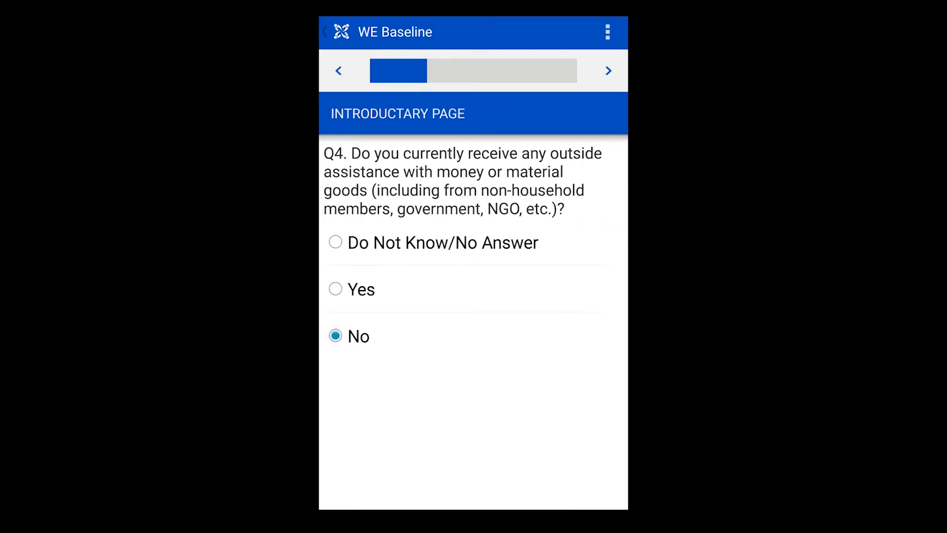
Test Q4 with the answer "Yes" by advancing to the follow-up question and returning to Q4
click(375, 291)
drag(443, 405, 346, 406)
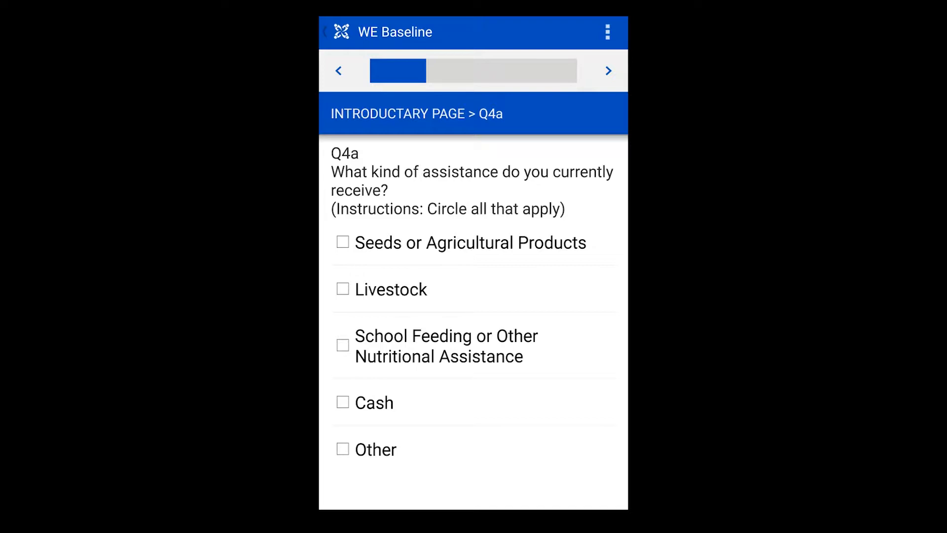
drag(434, 266, 616, 261)
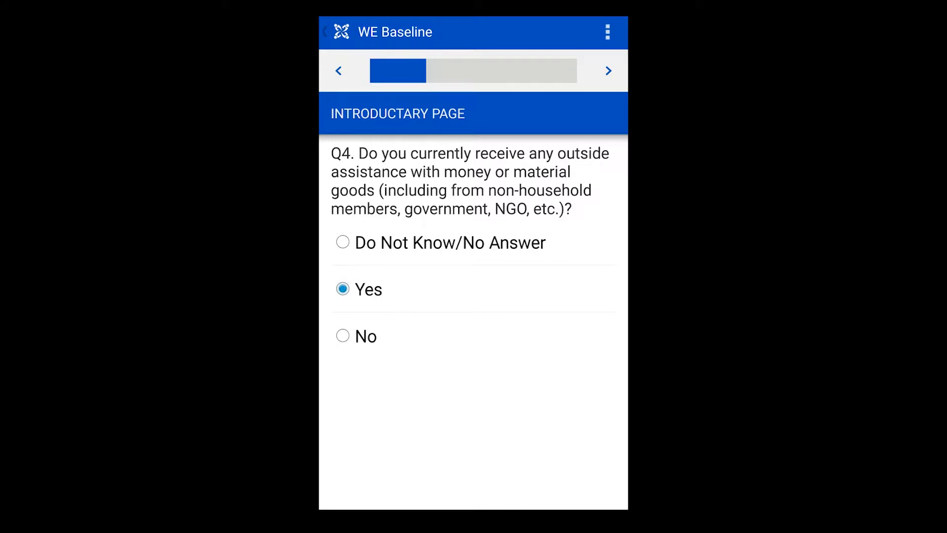
drag(552, 368, 582, 367)
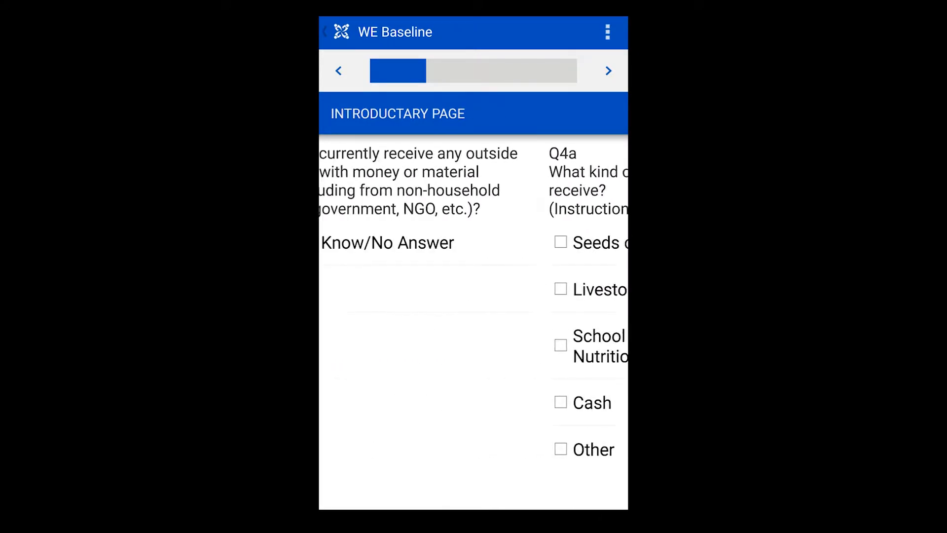
Retest Q4 with "Do Not Know/No Answer", advancing to Q5 and going back to Q4
click(355, 242)
click(351, 354)
click(345, 241)
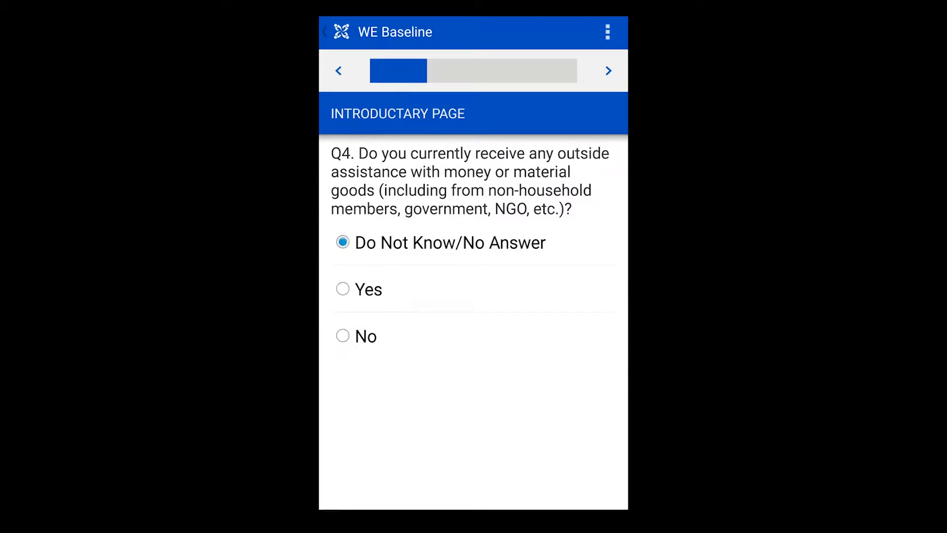
drag(543, 409, 390, 410)
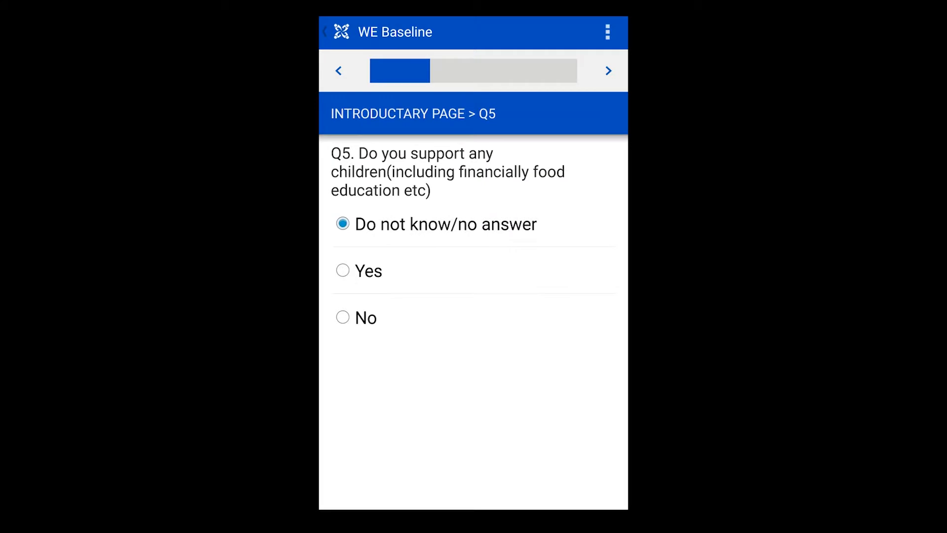
drag(474, 397, 582, 396)
Answer Q4 with "Yes" and advance to the Q4a list of assistance types
click(368, 290)
drag(473, 341, 339, 335)
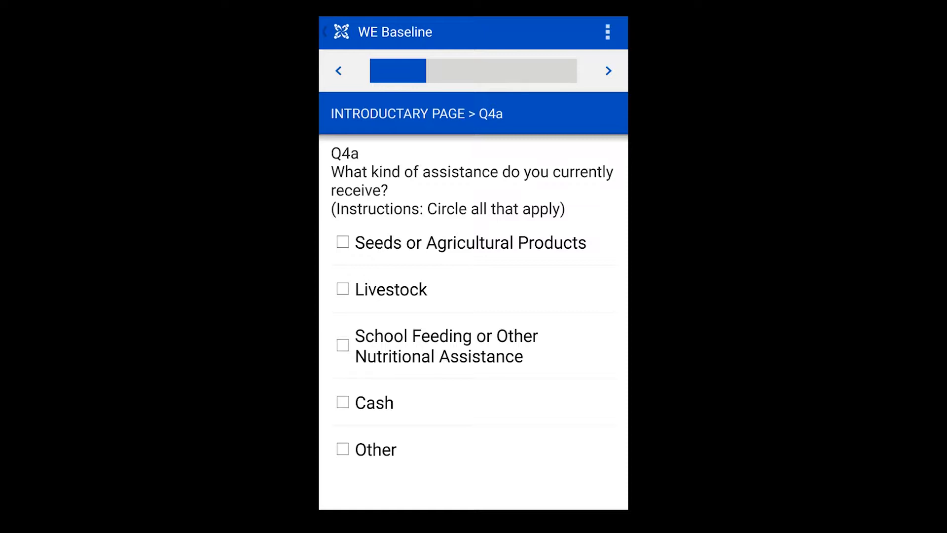
drag(474, 20, 473, 346)
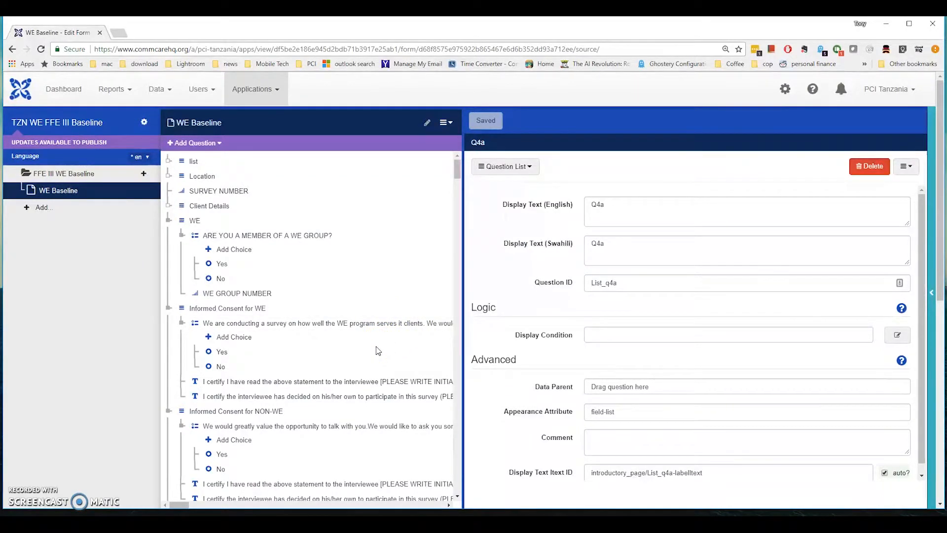
Switch to the WE Baseline form in CommCare HQ, locate Q4, and select and expand the Q4a question list
click(212, 205)
scroll(271, 250, down, 6)
scroll(272, 260, down, 3)
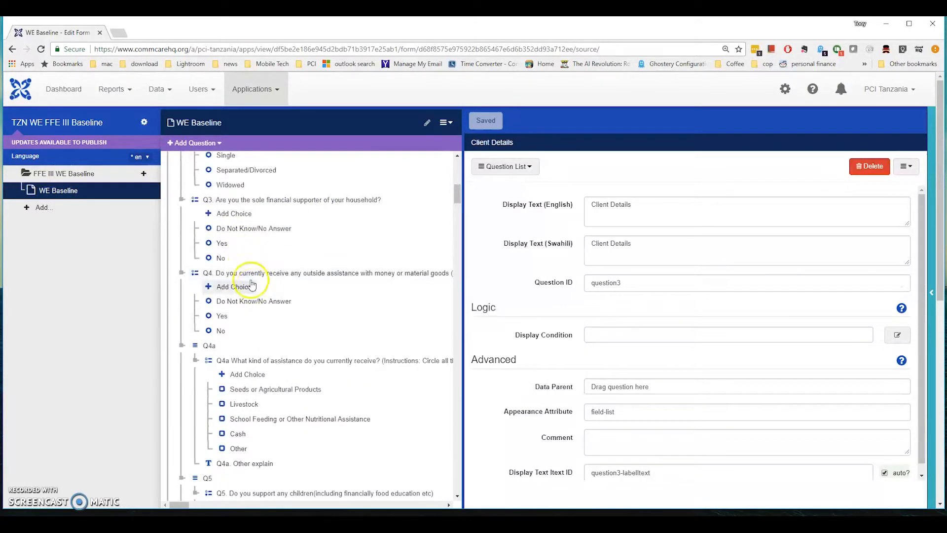
click(242, 274)
click(196, 346)
click(182, 346)
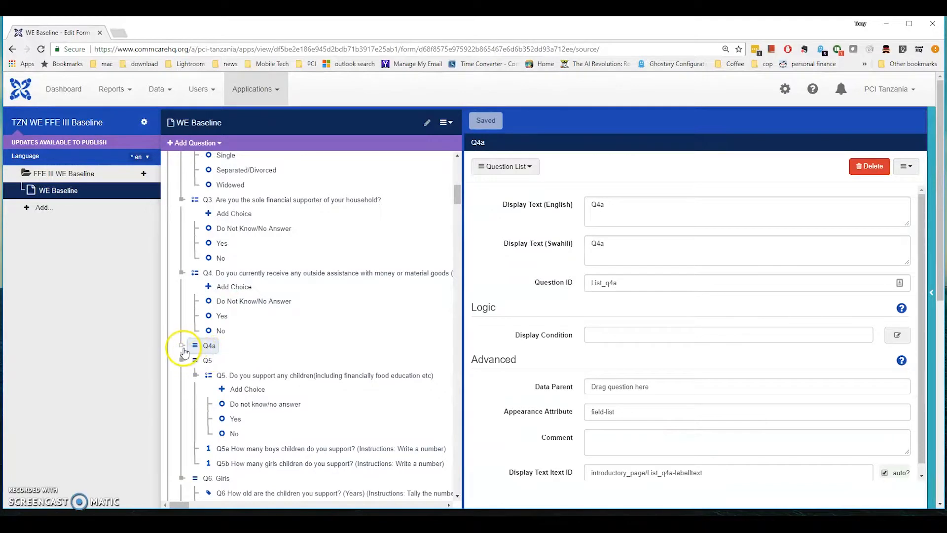
click(182, 346)
scroll(197, 301, down, 1)
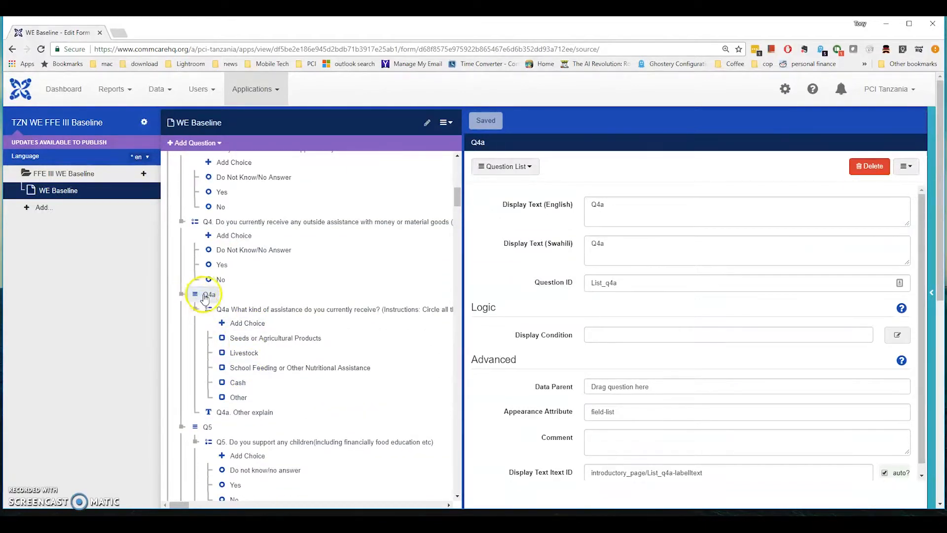
View the group types available for new questions and collapse the Q4a question list
click(215, 143)
mouse_move(208, 212)
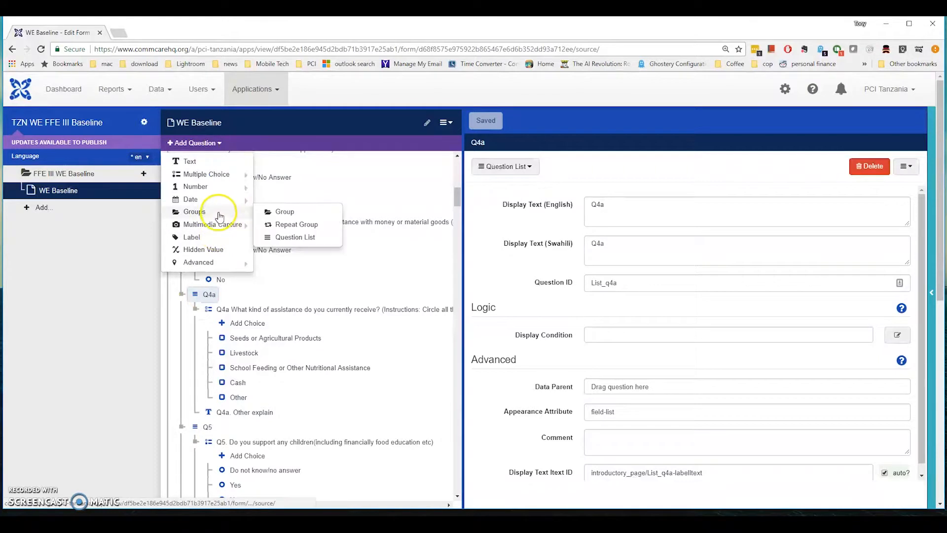
click(201, 302)
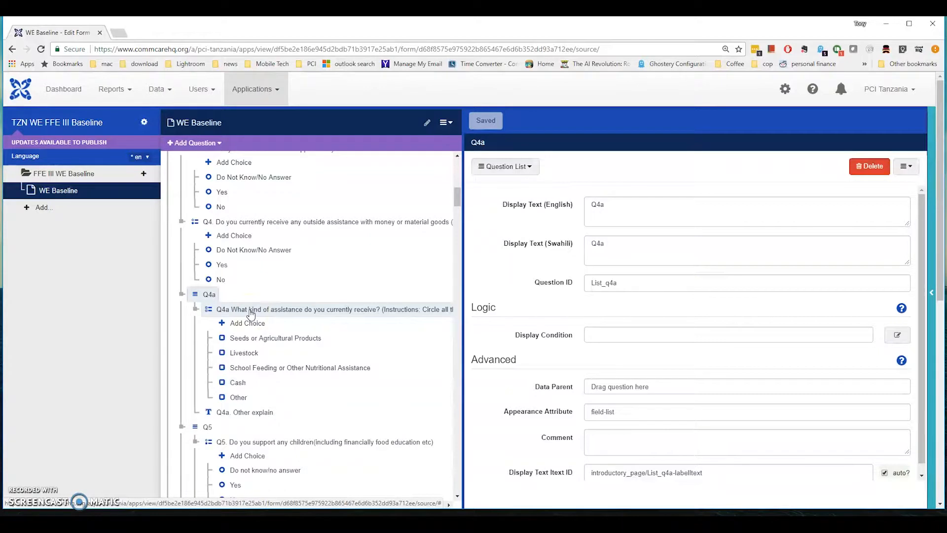
click(181, 294)
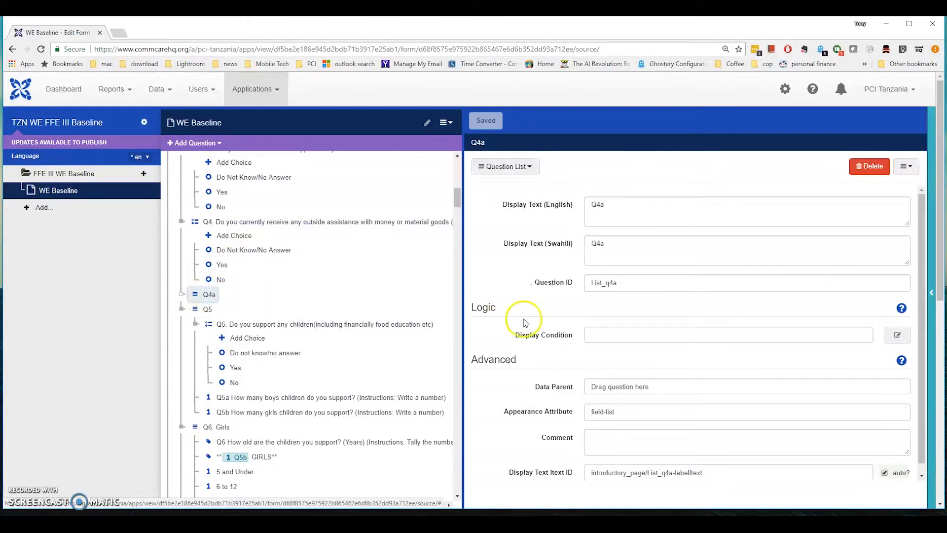
Examine the Q4a question list's English display text and its Logic settings
click(591, 335)
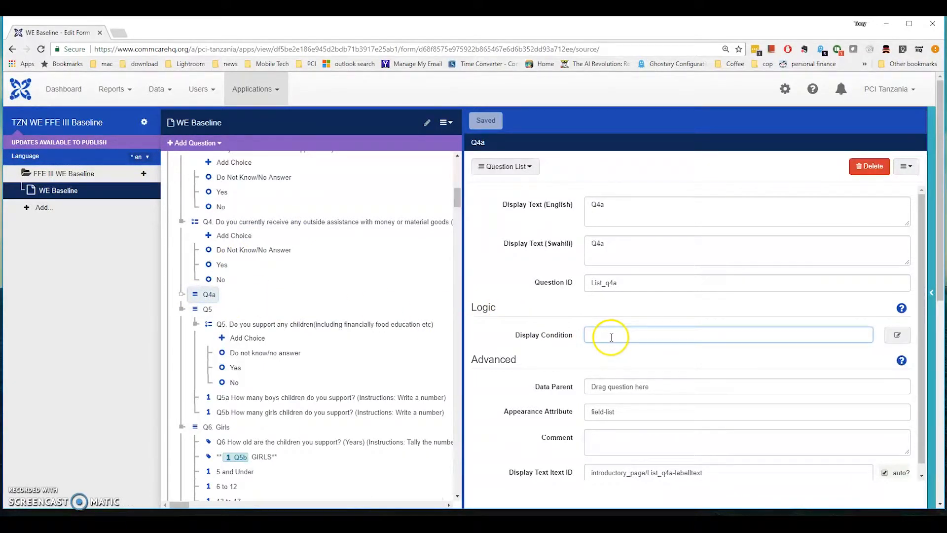
double_click(598, 205)
click(598, 205)
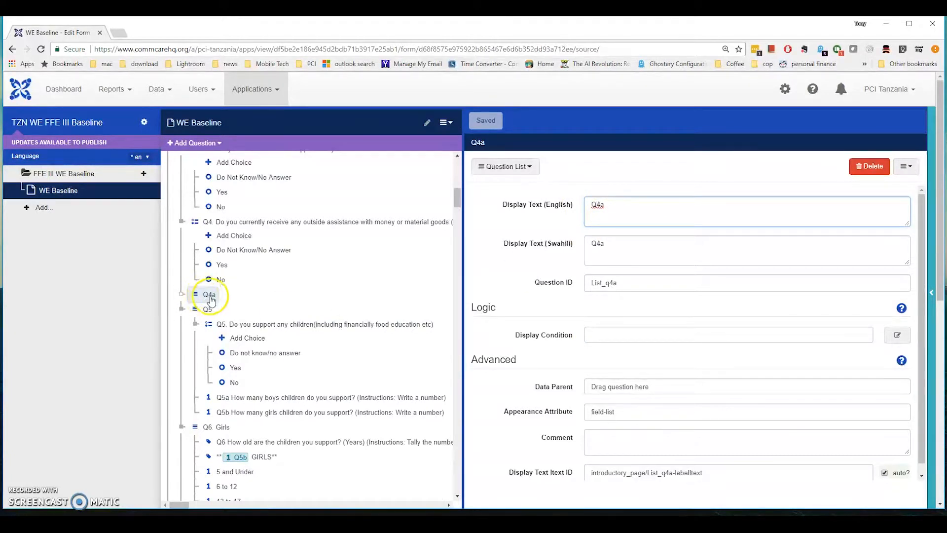
double_click(604, 206)
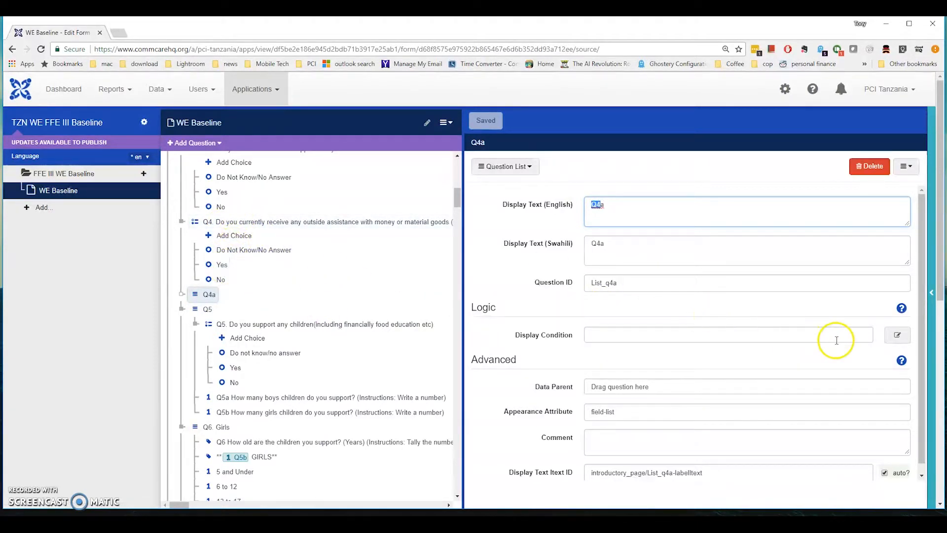
double_click(483, 308)
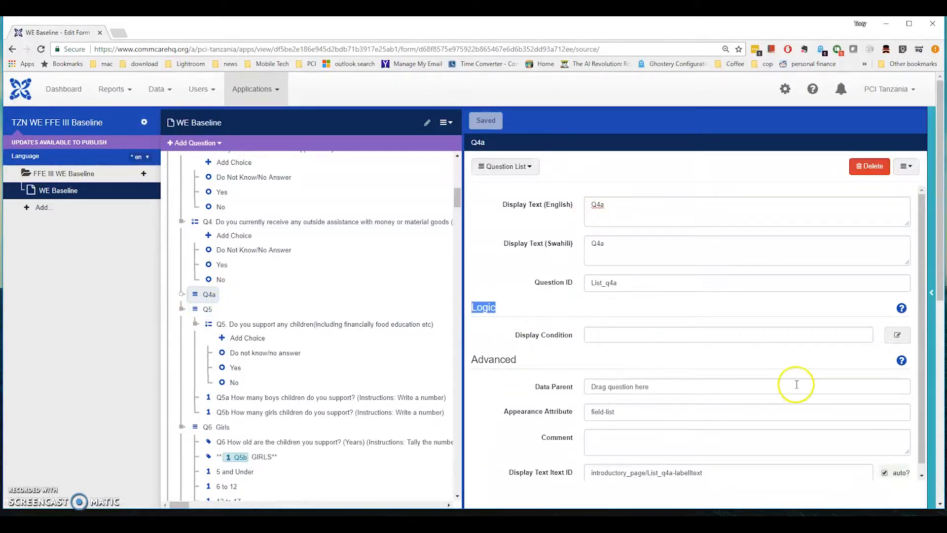
Set the Q4a list's display condition to Q4 is equal to its "Yes" choice, '1', and save the condition
click(895, 338)
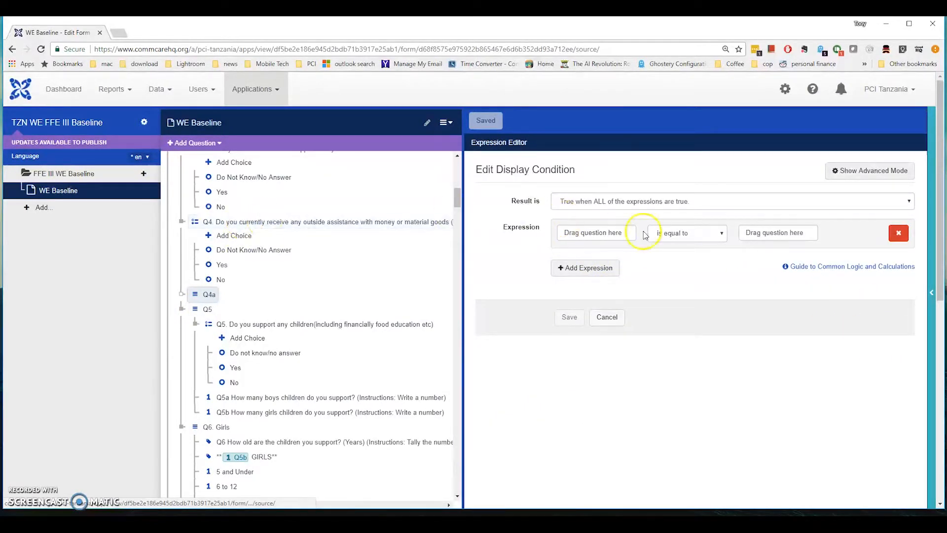
drag(229, 226, 592, 232)
drag(223, 265, 760, 232)
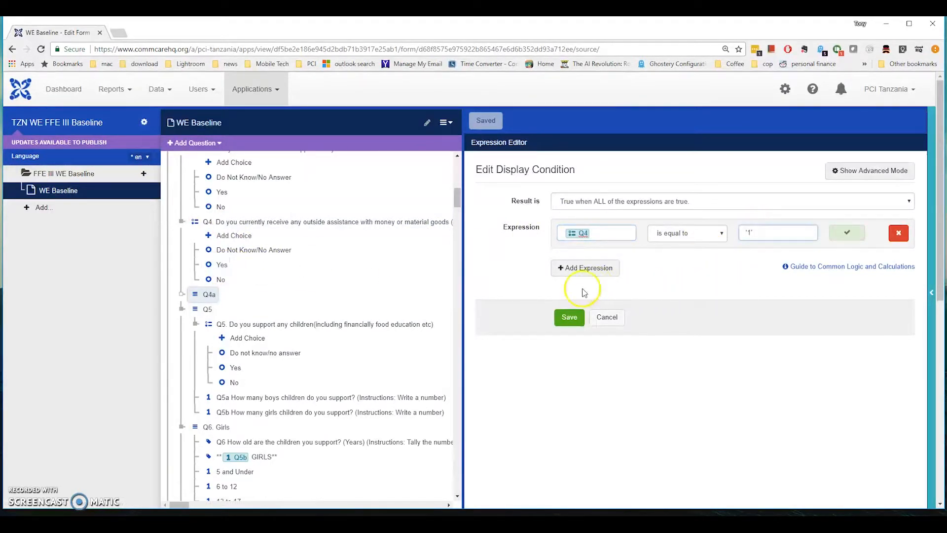
click(569, 318)
click(233, 292)
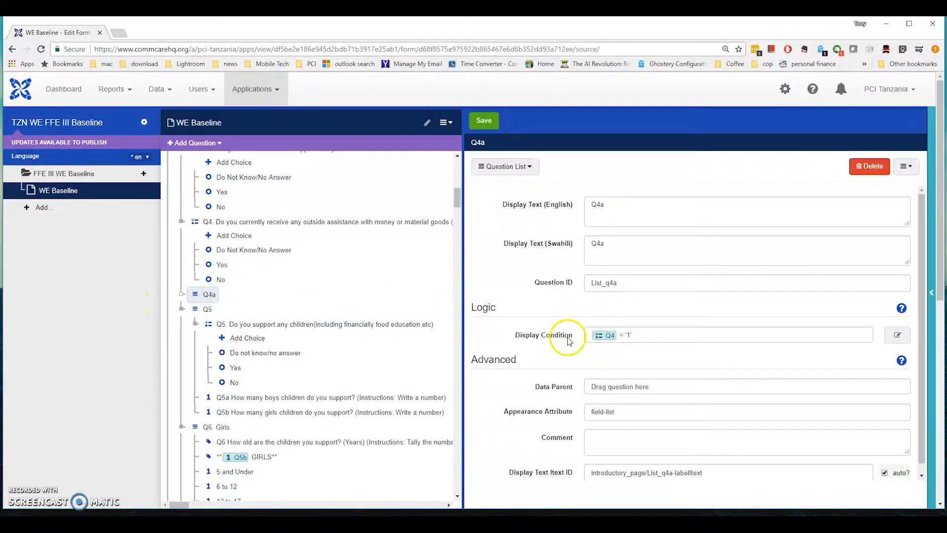
Expand the Q4a question list and save the form
drag(522, 337, 563, 336)
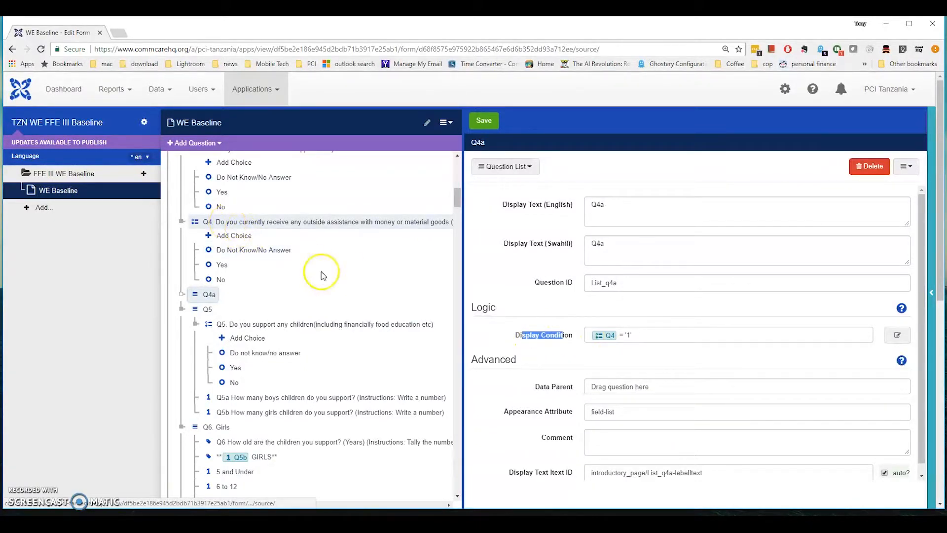
click(182, 295)
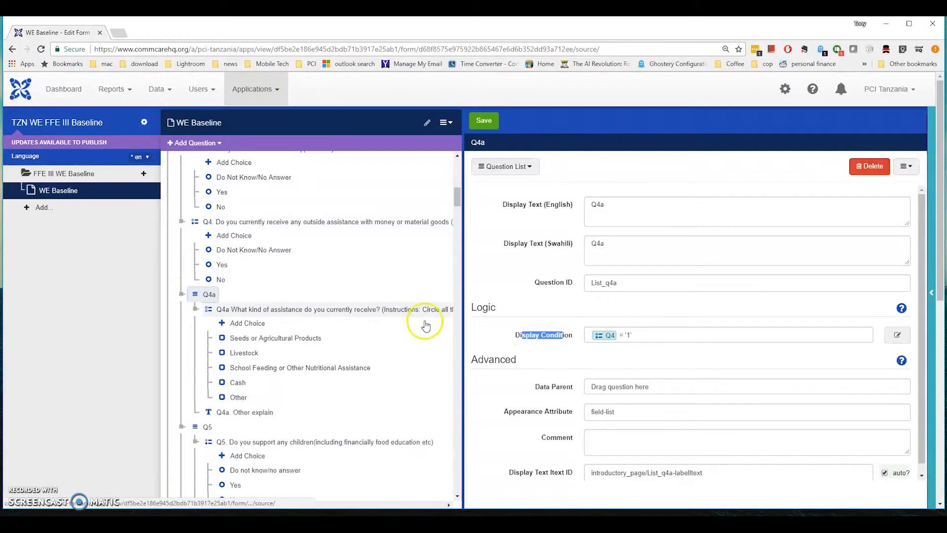
click(484, 121)
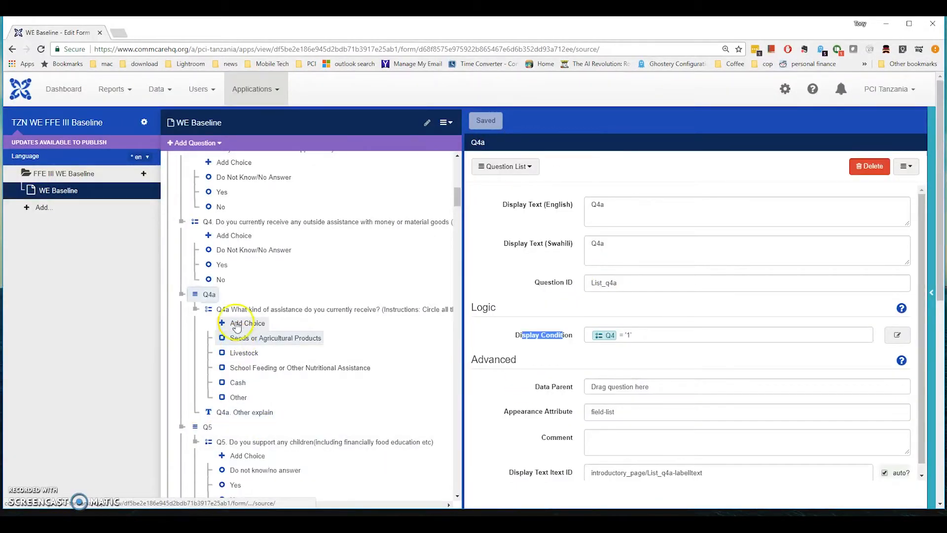
Set the display condition of "Q4a. Other explain" to Q4a has selected value "Other" ('E'), and save the condition and the form
click(241, 417)
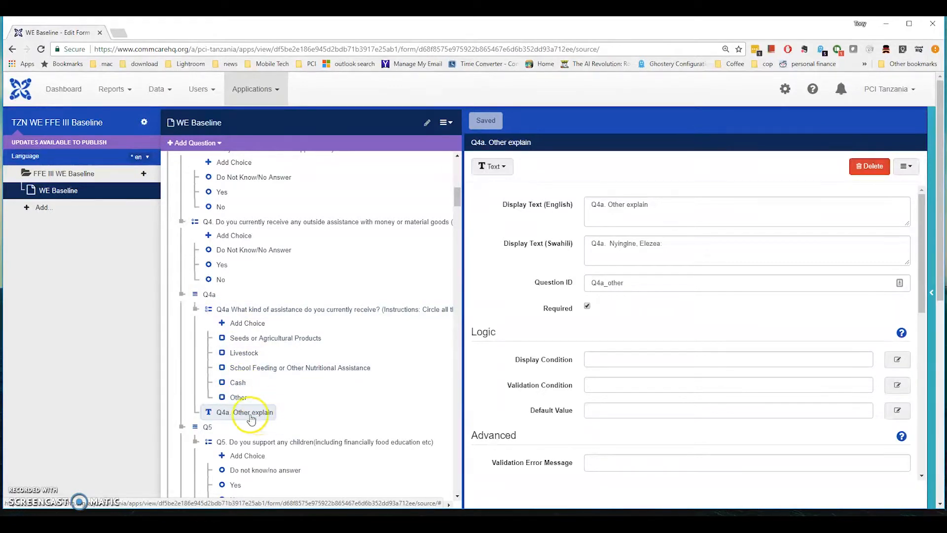
click(897, 363)
drag(304, 293, 592, 233)
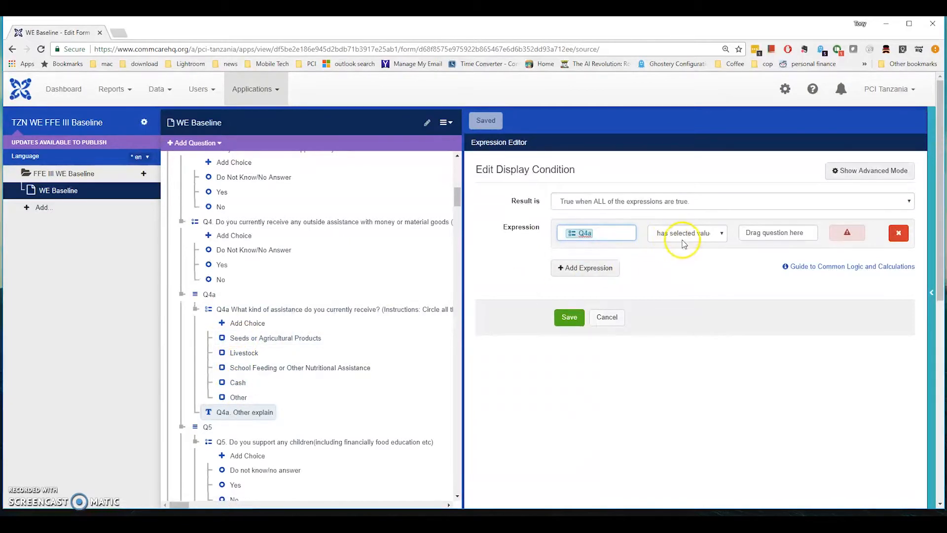
drag(238, 398, 763, 248)
click(569, 317)
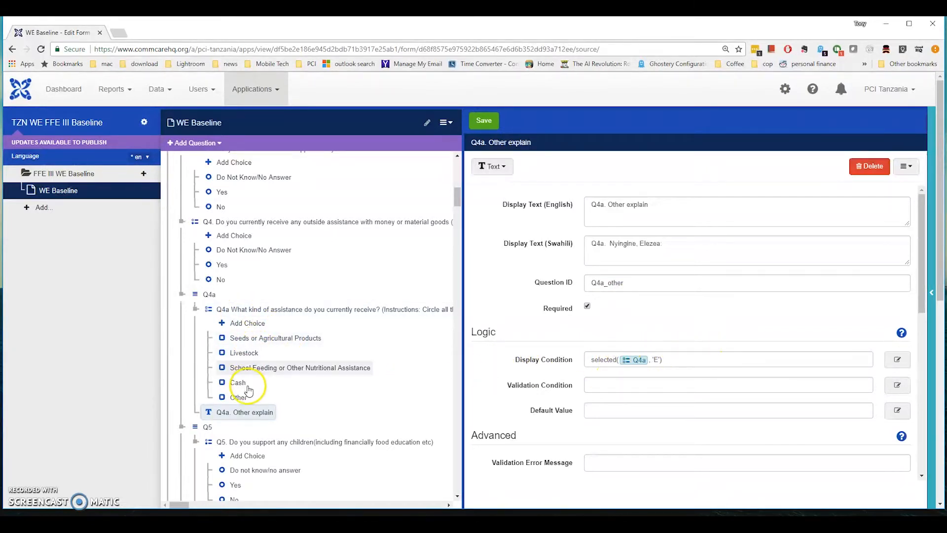
click(484, 121)
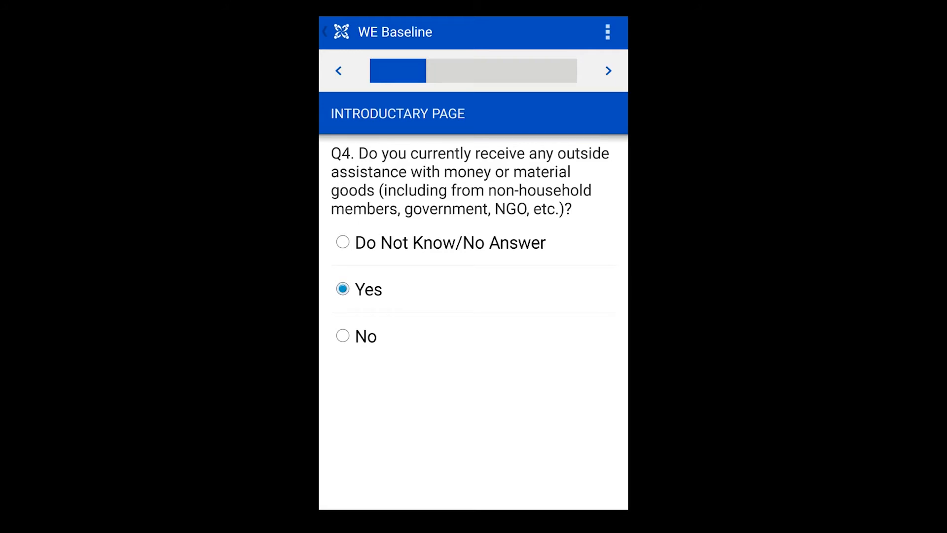
In the CommCare mobile app's WE Baseline form, advance from Q4 to Q4a and select Livestock, Cash and Other
click(608, 71)
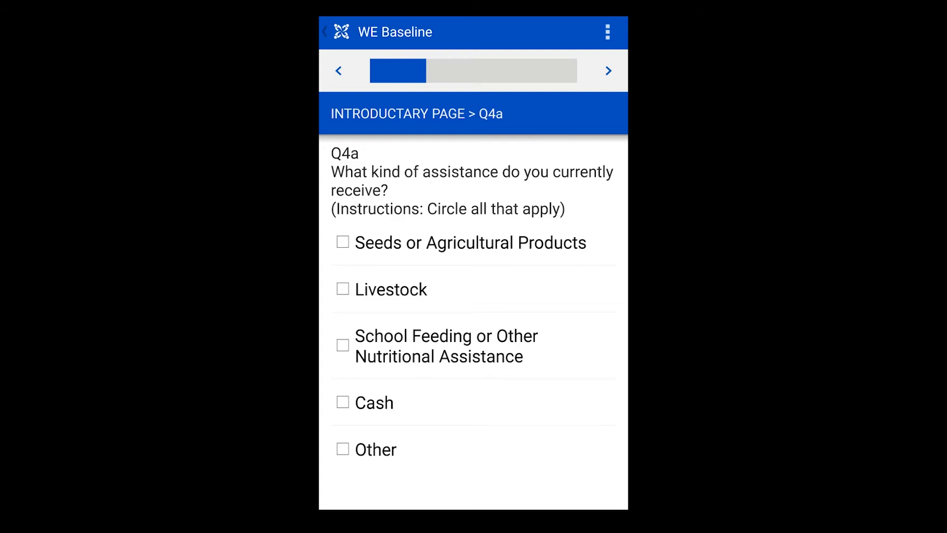
click(343, 288)
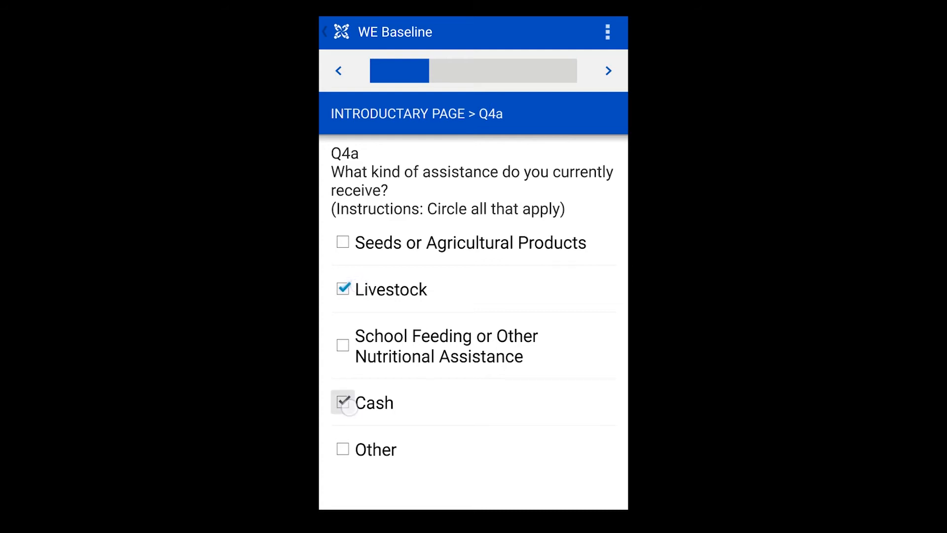
click(343, 448)
drag(571, 287, 571, 275)
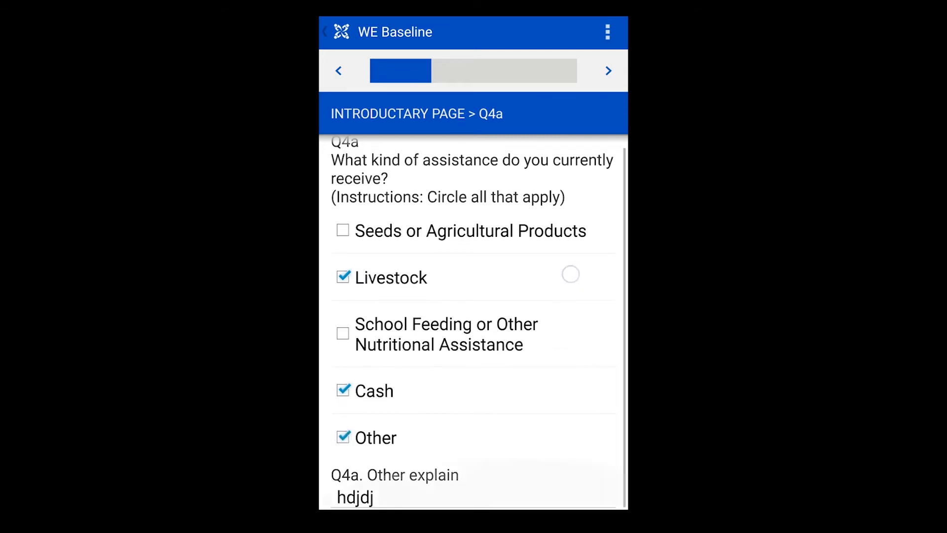
Clear the answer text of the "Q4a. Other explain" question
click(365, 499)
key(BackSpace)
key(BackSpace)
key(BackSpace)
key(BackSpace)
key(BackSpace)
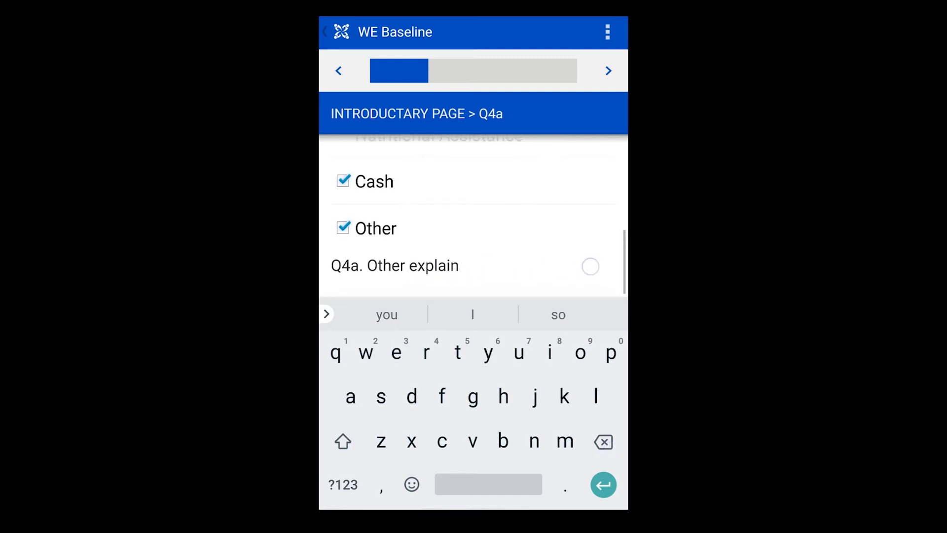
Test the Q4a skip logic by deselecting and reselecting Other twice, checking the "Q4a. Other explain" question each time
drag(537, 241, 542, 351)
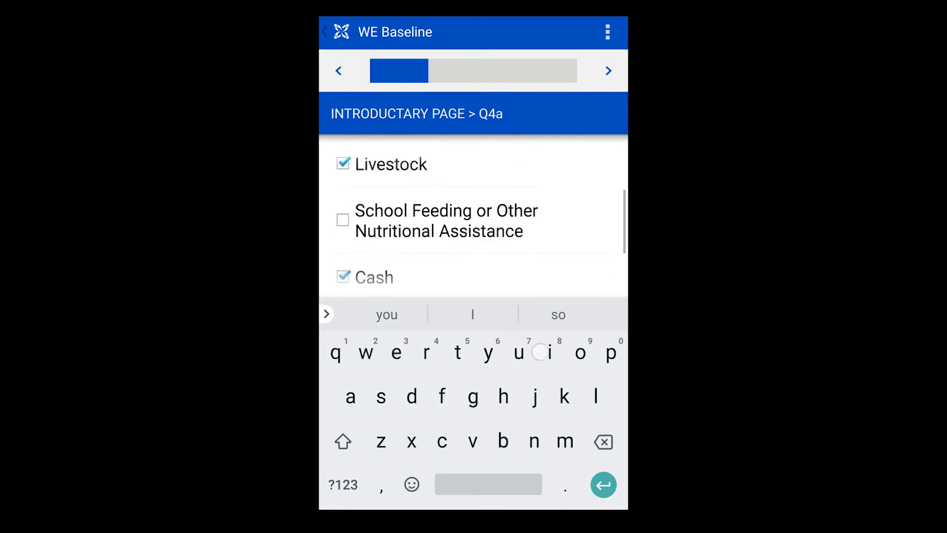
drag(523, 267, 529, 201)
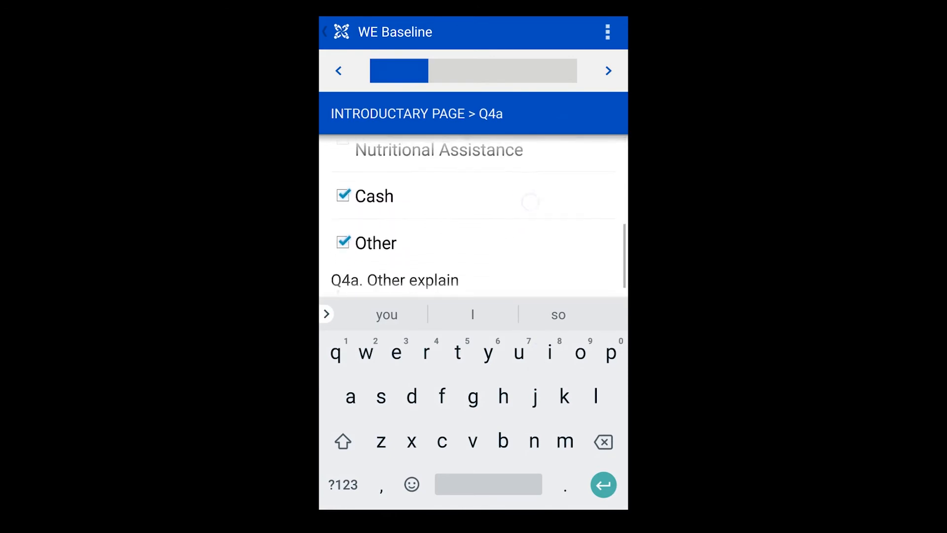
click(362, 241)
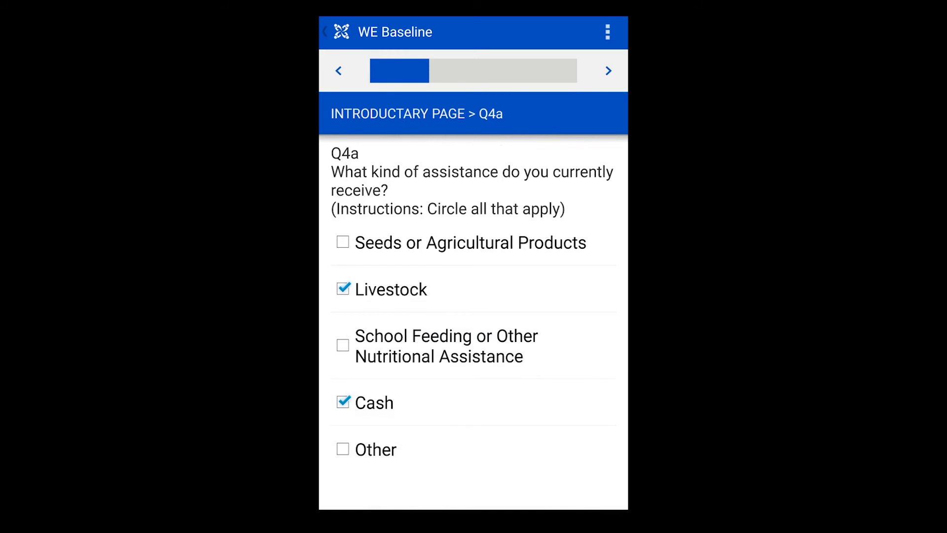
click(354, 444)
drag(572, 397, 578, 336)
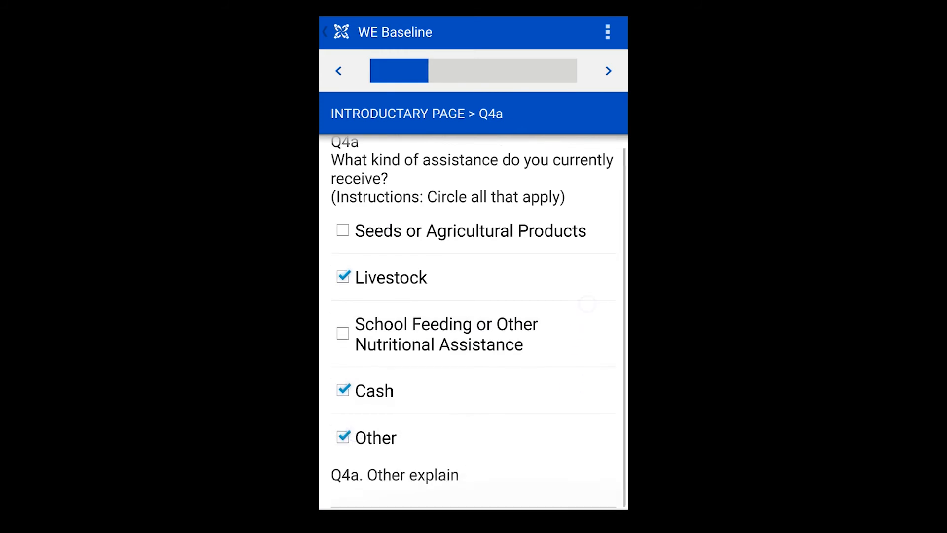
click(348, 442)
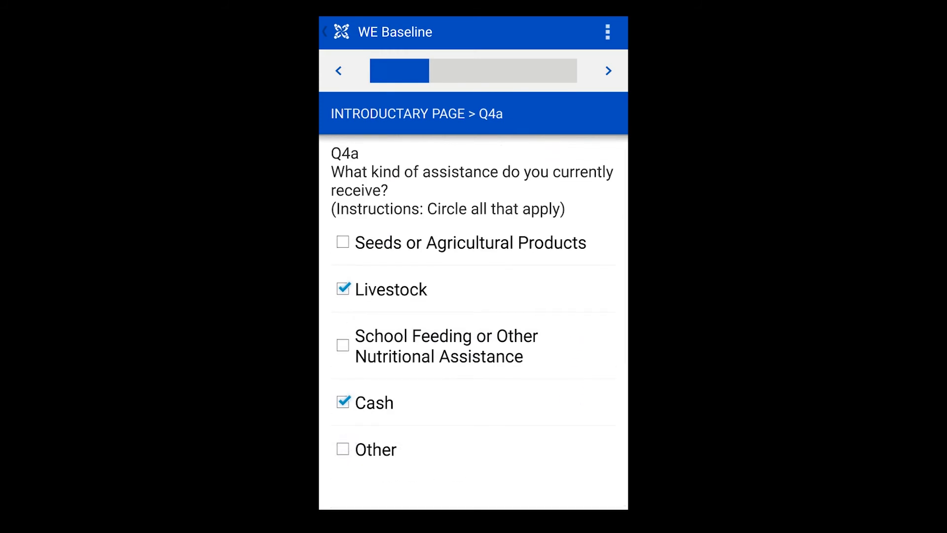
click(348, 450)
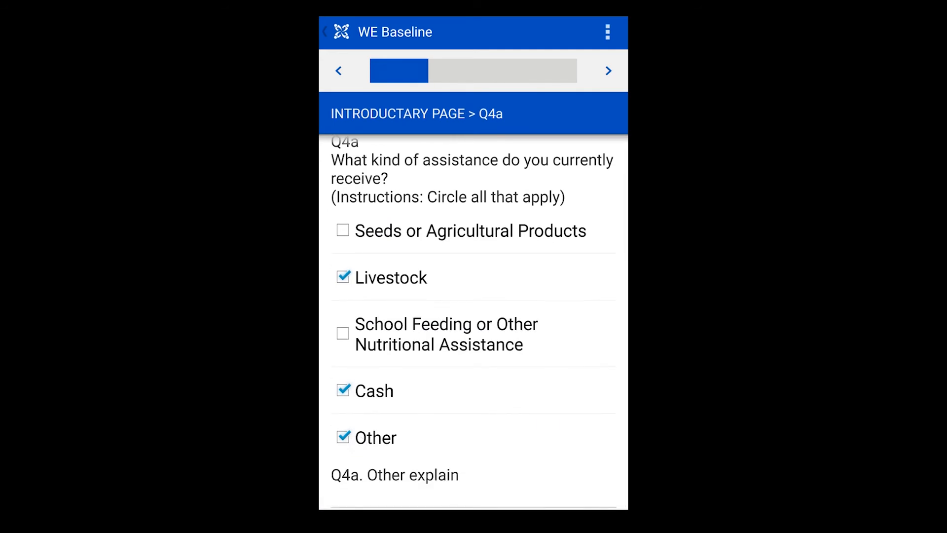
mouse_move(577, 212)
mouse_down()
mouse_move(573, 317)
mouse_move(581, 209)
mouse_up()
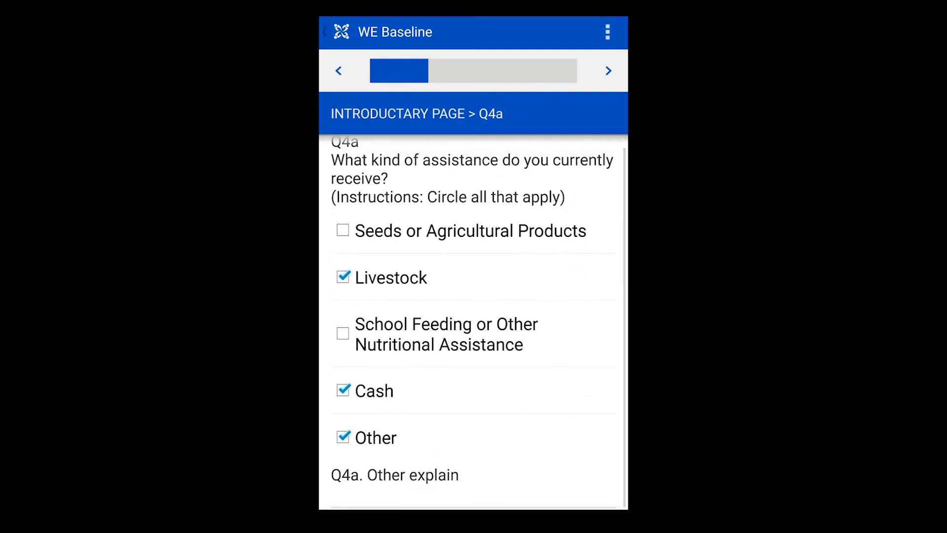